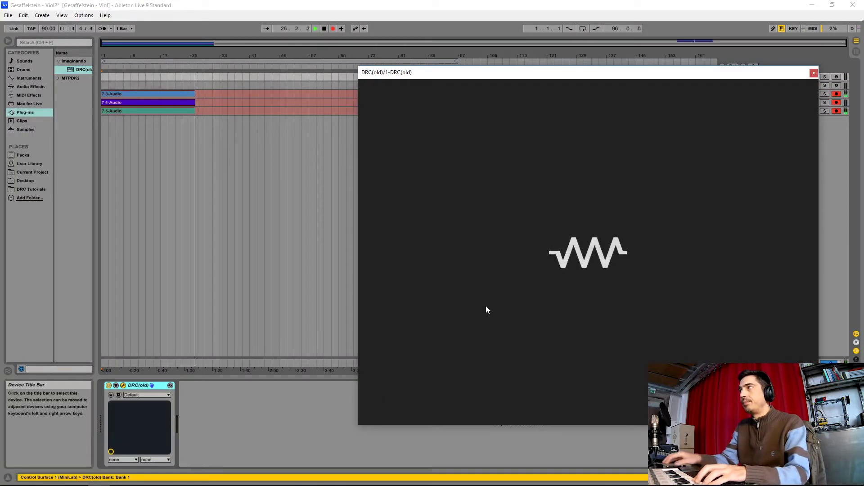
- Arm the DRC track for recording and switch the synth to Mono mode
{"action": "left_click", "coordinate": [836, 77]}
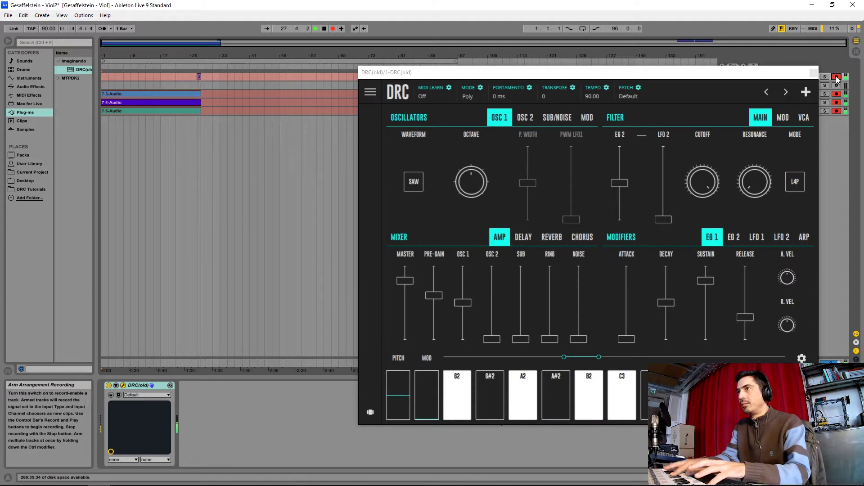
{"action": "left_click", "coordinate": [465, 95]}
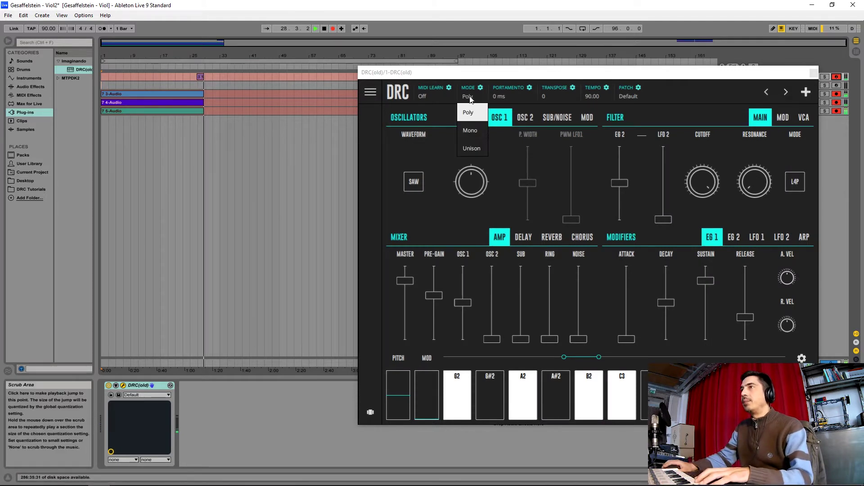
{"action": "left_click", "coordinate": [469, 132]}
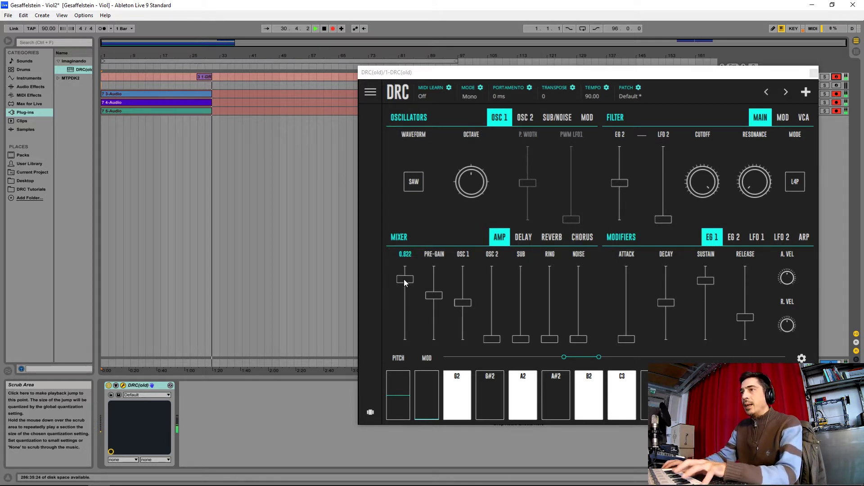
- Lower the master fader slightly and raise the OSC 1 and OSC 2 levels
{"action": "mouse_move", "coordinate": [404, 279]}
{"action": "left_mouse_down"}
{"action": "mouse_move", "coordinate": [404, 289]}
{"action": "mouse_move", "coordinate": [434, 277]}
{"action": "mouse_move", "coordinate": [408, 286]}
{"action": "left_mouse_up"}
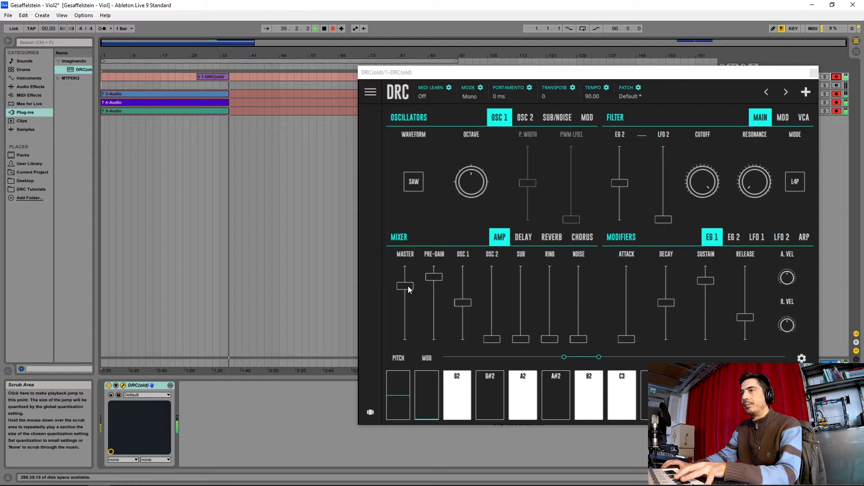
{"action": "left_click_drag", "start_coordinate": [465, 305], "coordinate": [464, 292]}
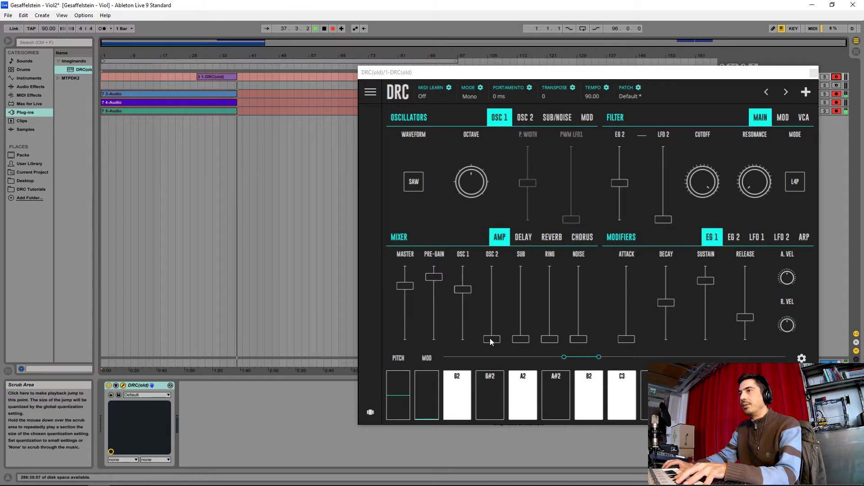
{"action": "left_click_drag", "start_coordinate": [491, 341], "coordinate": [489, 326]}
{"action": "left_click_drag", "start_coordinate": [484, 295], "coordinate": [487, 289]}
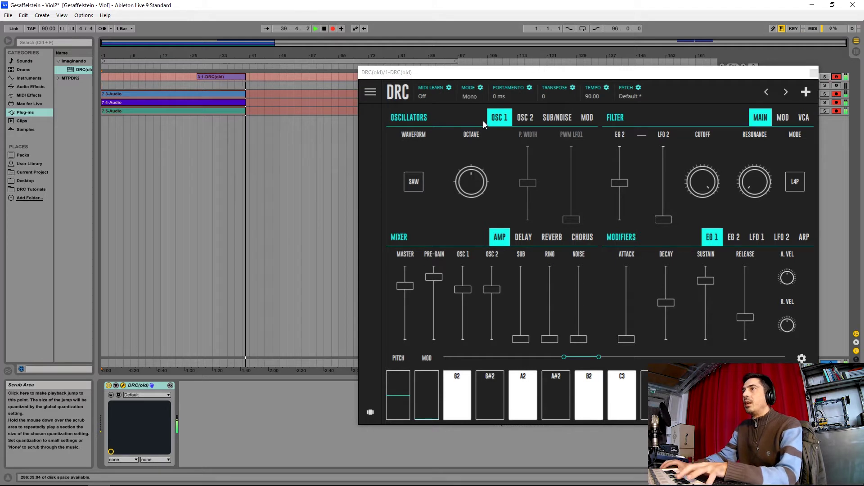
- Make OSC 1 a square wave, and OSC 2 square with octave 0 and fine -0.036
{"action": "left_click", "coordinate": [413, 181]}
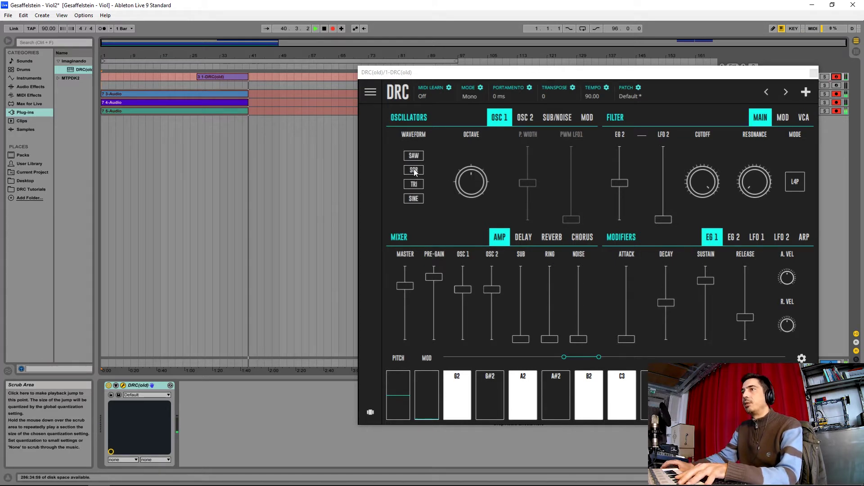
{"action": "left_click", "coordinate": [414, 171]}
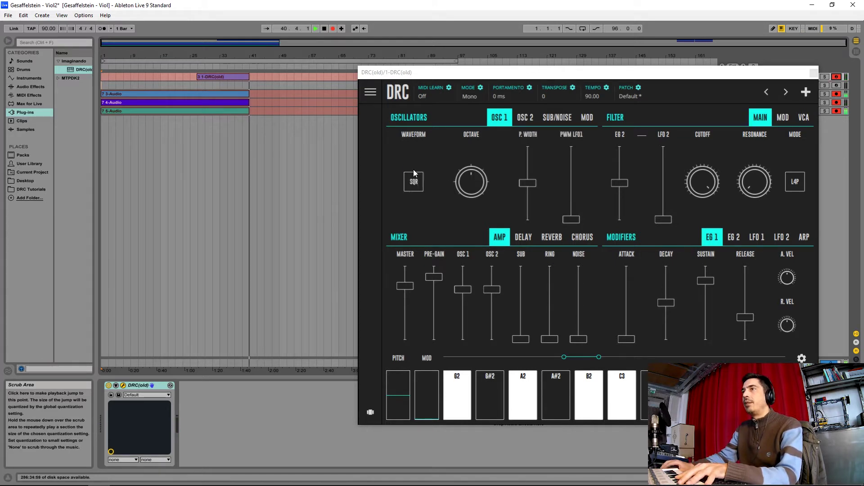
{"action": "left_click", "coordinate": [526, 117]}
{"action": "left_click_drag", "start_coordinate": [446, 185], "coordinate": [448, 207]}
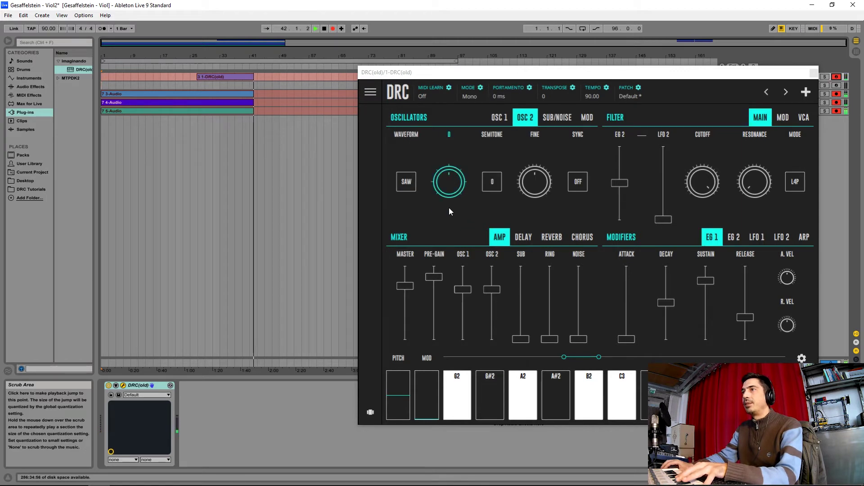
{"action": "left_click", "coordinate": [405, 184]}
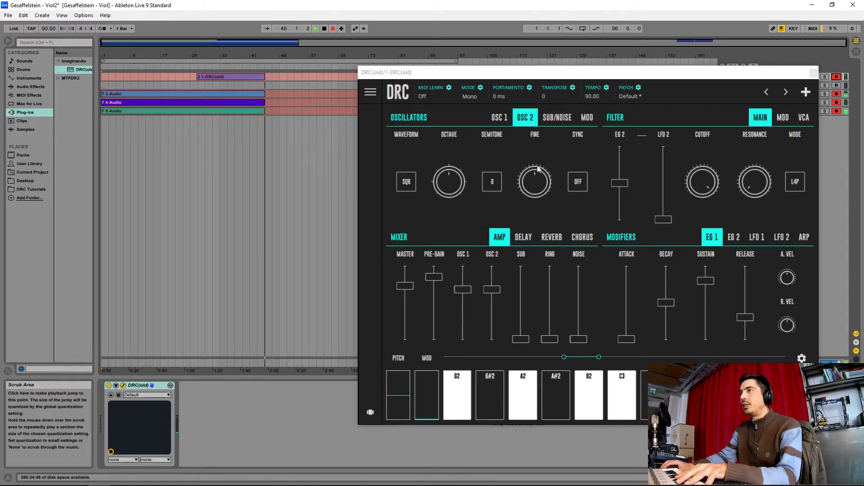
{"action": "left_click_drag", "start_coordinate": [531, 178], "coordinate": [530, 197]}
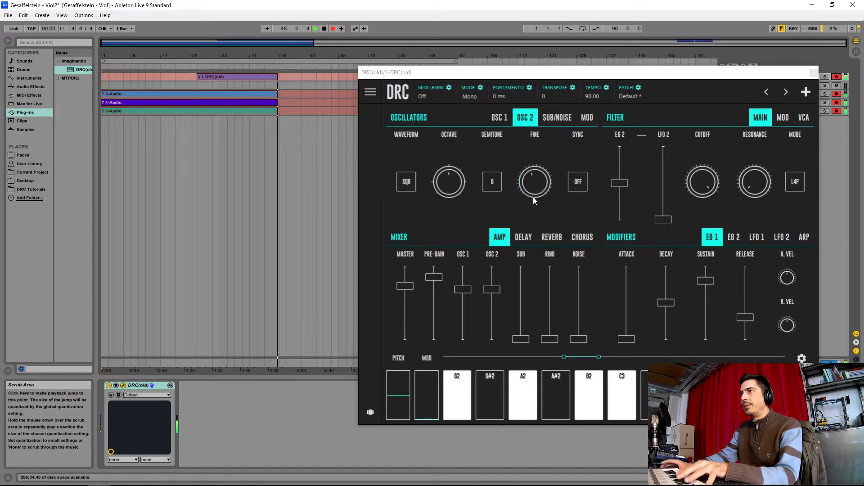
{"action": "left_click", "coordinate": [497, 120]}
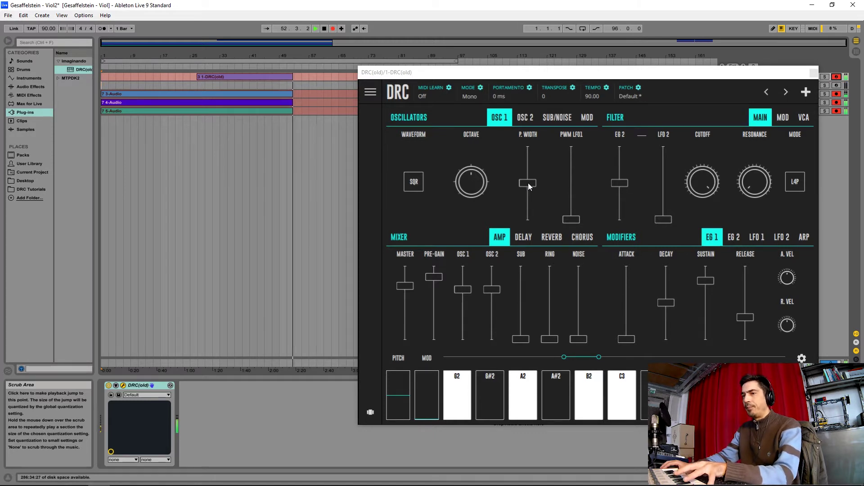
- Narrow OSC 1's pulse width, slow LFO 1 to about 0.096, and raise PWM LFO1 to 0.83
{"action": "left_click_drag", "start_coordinate": [528, 183], "coordinate": [531, 185]}
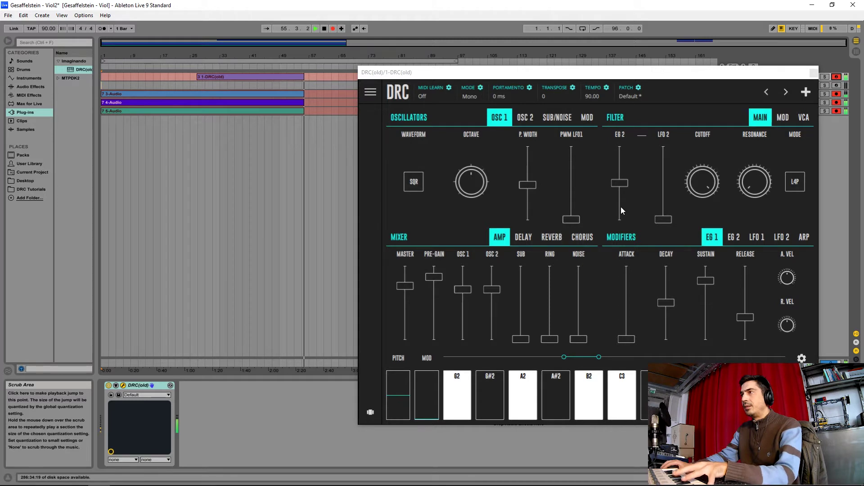
{"action": "left_click", "coordinate": [758, 238]}
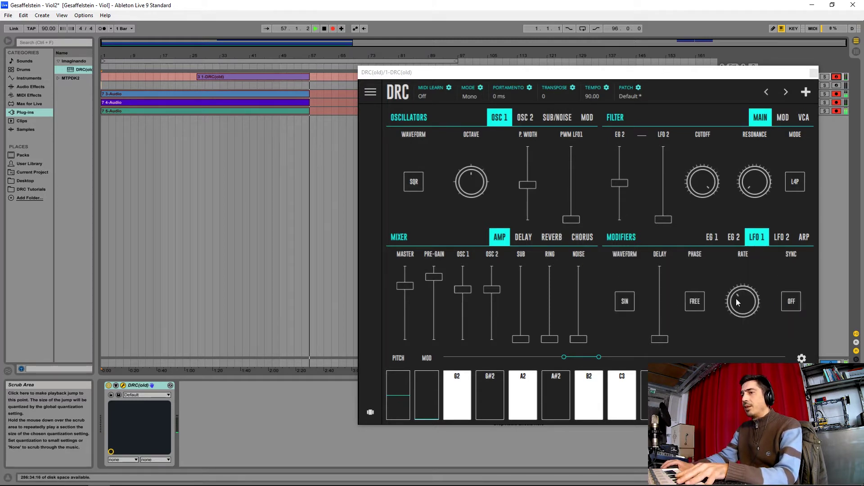
{"action": "left_click_drag", "start_coordinate": [737, 299], "coordinate": [737, 302]}
{"action": "left_click_drag", "start_coordinate": [726, 335], "coordinate": [726, 358]}
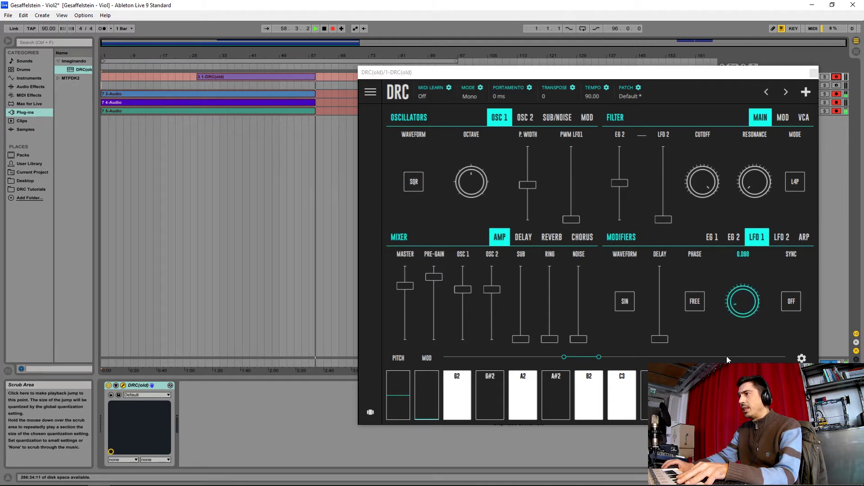
{"action": "left_click_drag", "start_coordinate": [727, 355], "coordinate": [726, 356]}
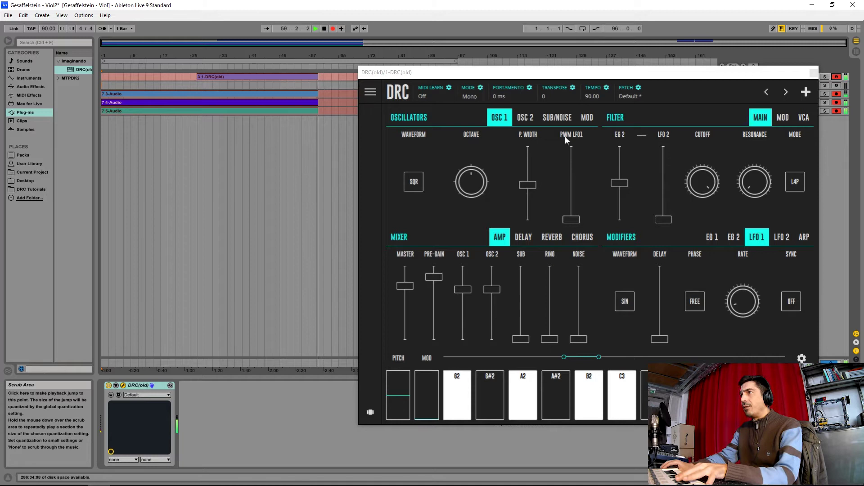
{"action": "mouse_move", "coordinate": [565, 136]}
{"action": "left_mouse_down"}
{"action": "mouse_move", "coordinate": [576, 225]}
{"action": "mouse_move", "coordinate": [572, 177]}
{"action": "left_mouse_up"}
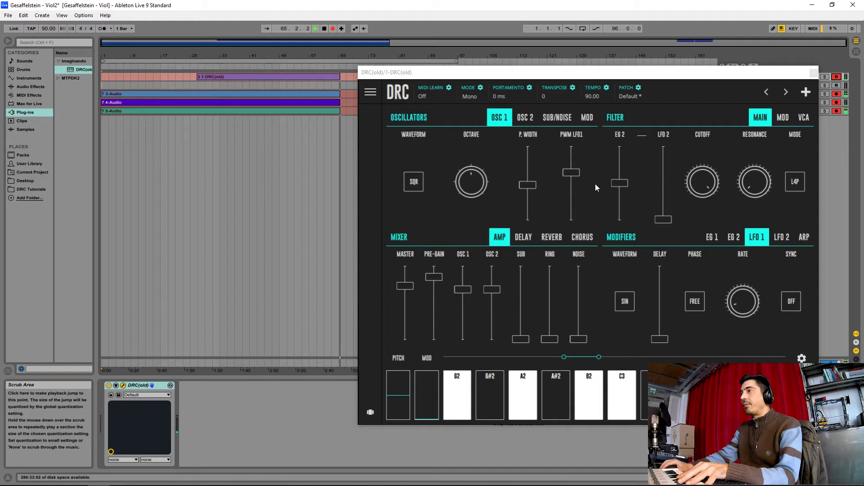
- Give envelope 1 minimum decay, zero release and a high sustain
{"action": "left_click", "coordinate": [714, 237]}
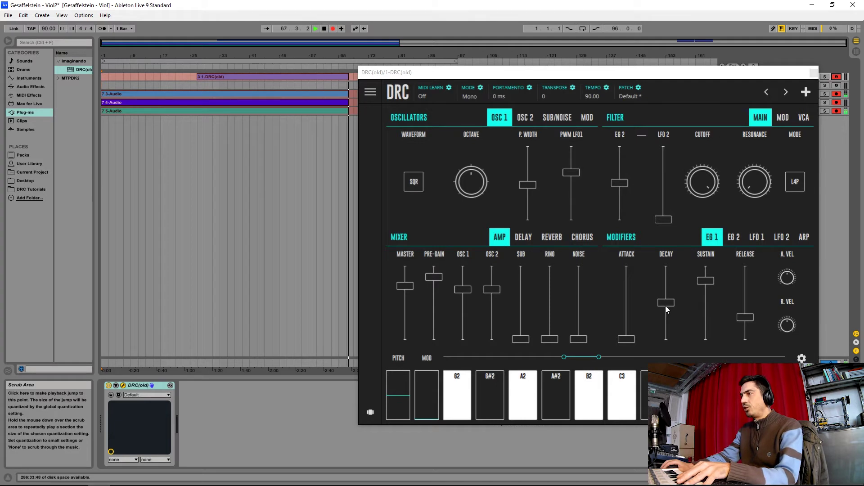
{"action": "left_click_drag", "start_coordinate": [666, 304], "coordinate": [701, 353]}
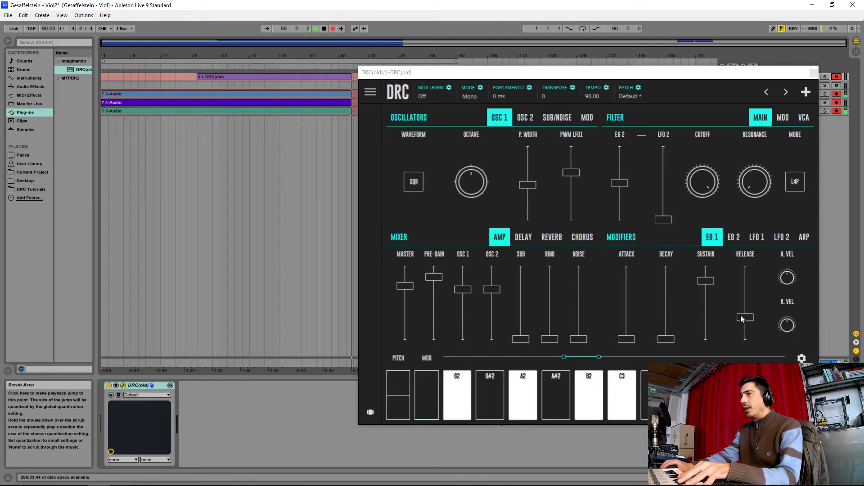
{"action": "left_click_drag", "start_coordinate": [742, 318], "coordinate": [717, 325]}
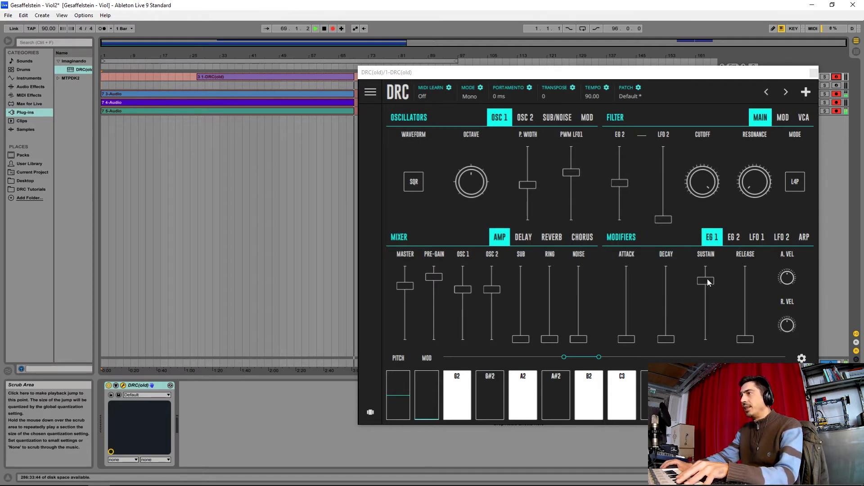
{"action": "left_click_drag", "start_coordinate": [708, 281], "coordinate": [708, 283]}
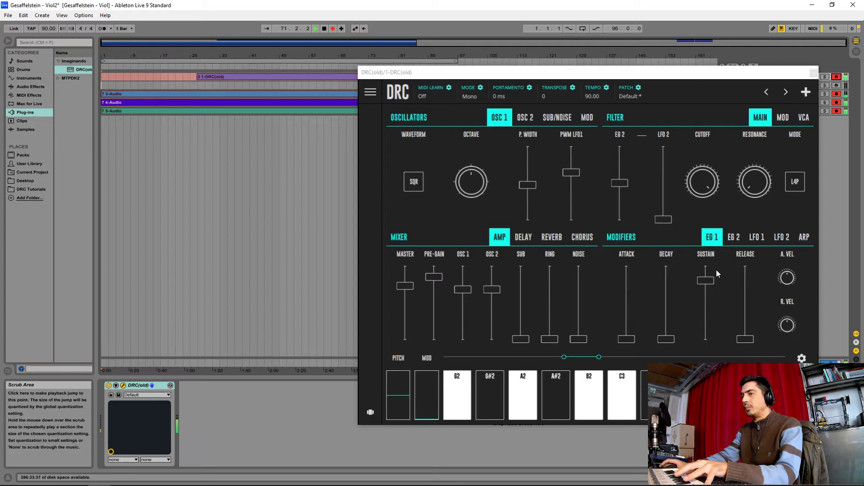
- Raise envelope 2's decay and sustain faders to maximum
{"action": "left_click", "coordinate": [733, 240]}
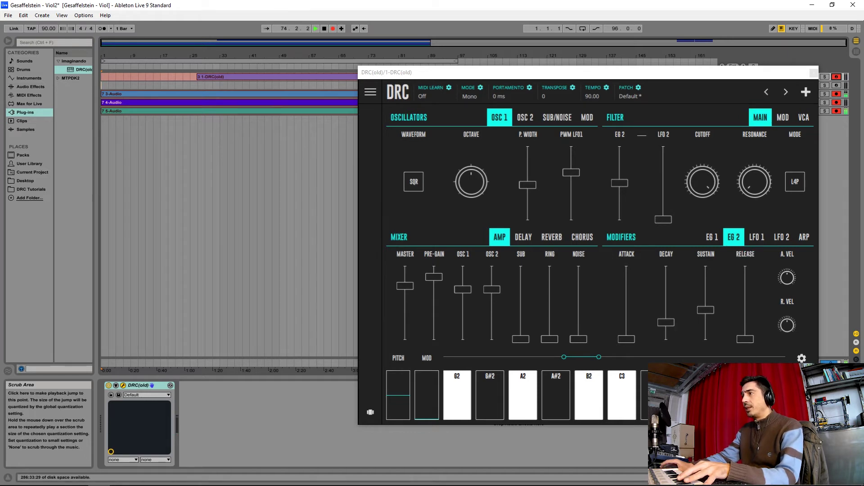
{"action": "left_click_drag", "start_coordinate": [659, 321], "coordinate": [667, 236]}
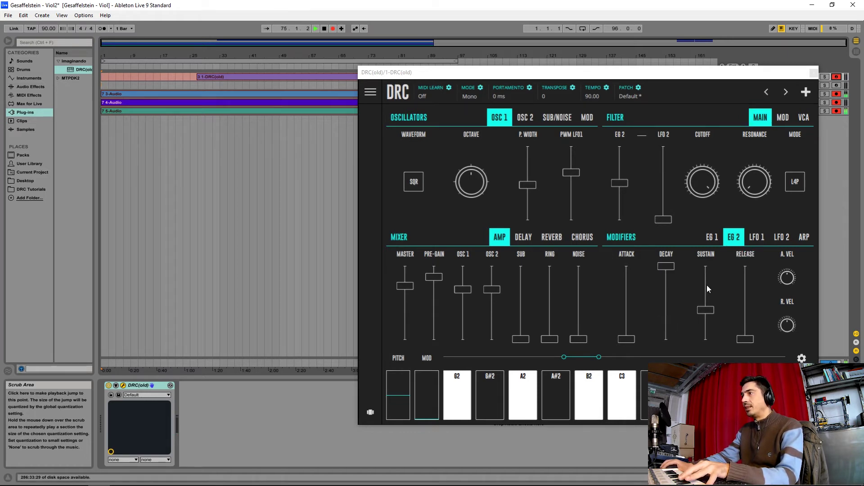
{"action": "left_click_drag", "start_coordinate": [707, 285], "coordinate": [704, 236]}
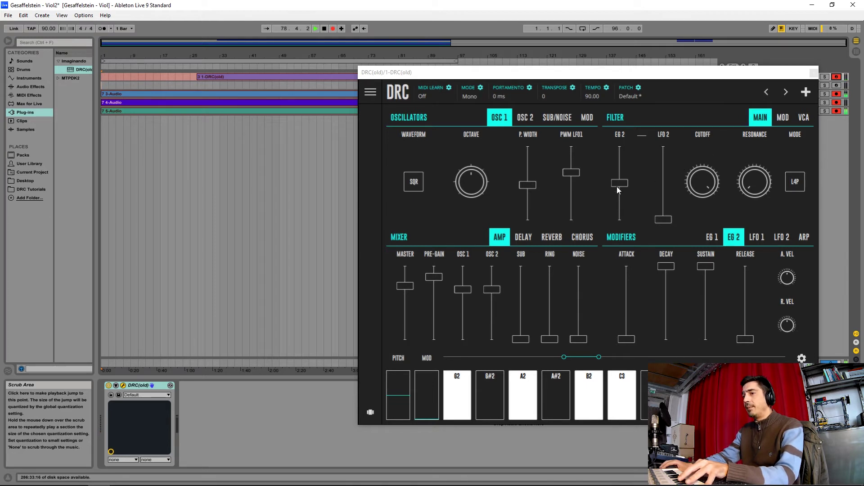
- Increase the envelope 2 filter amount and set the resonance to about 0.22
{"action": "left_click_drag", "start_coordinate": [616, 187], "coordinate": [619, 164]}
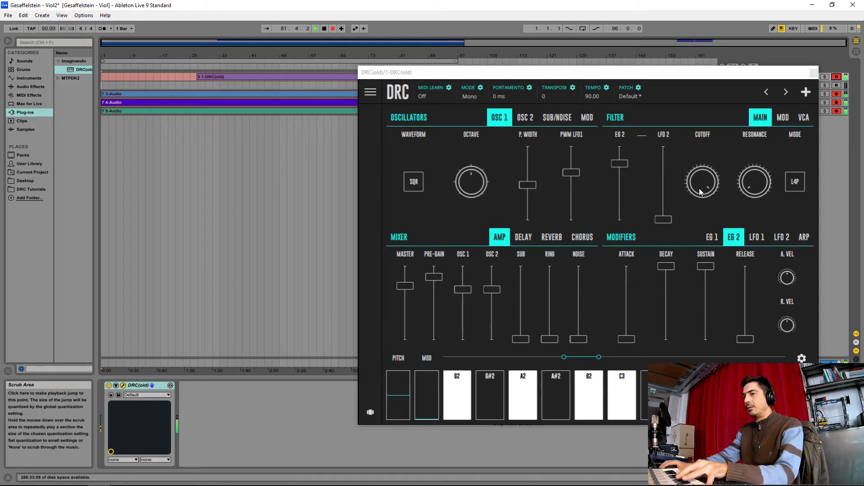
{"action": "left_click_drag", "start_coordinate": [699, 188], "coordinate": [701, 180]}
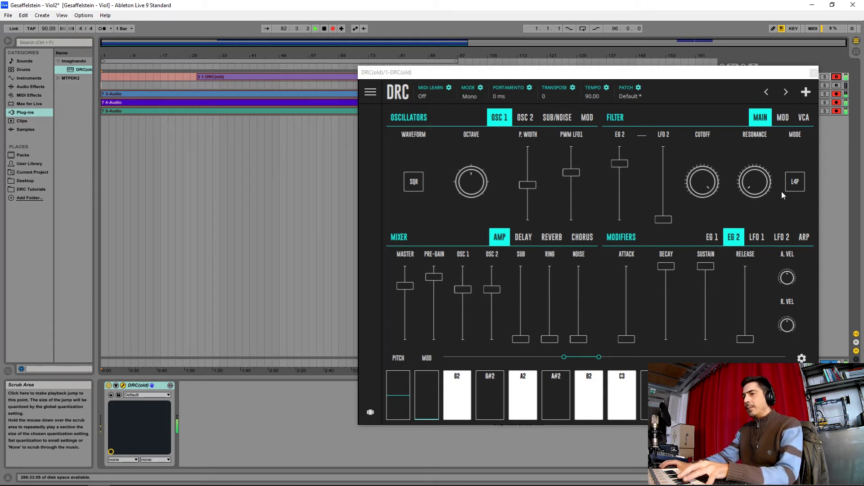
{"action": "left_click_drag", "start_coordinate": [753, 193], "coordinate": [755, 141]}
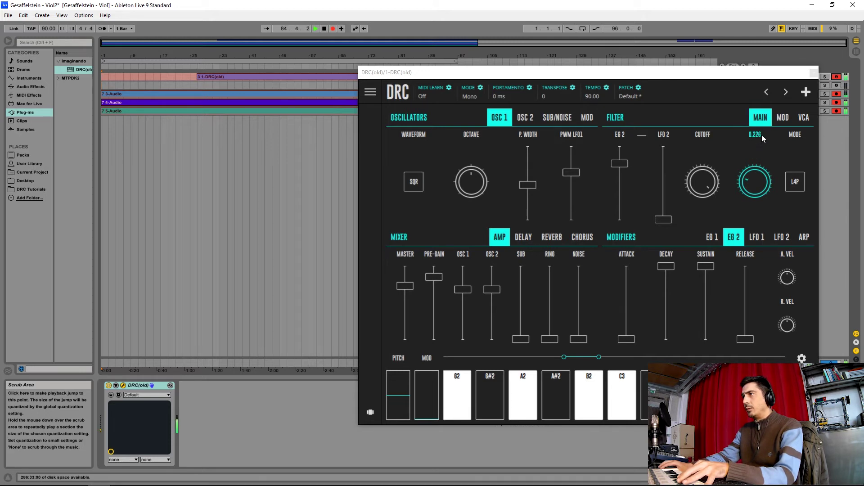
{"action": "left_click_drag", "start_coordinate": [762, 135], "coordinate": [761, 135]}
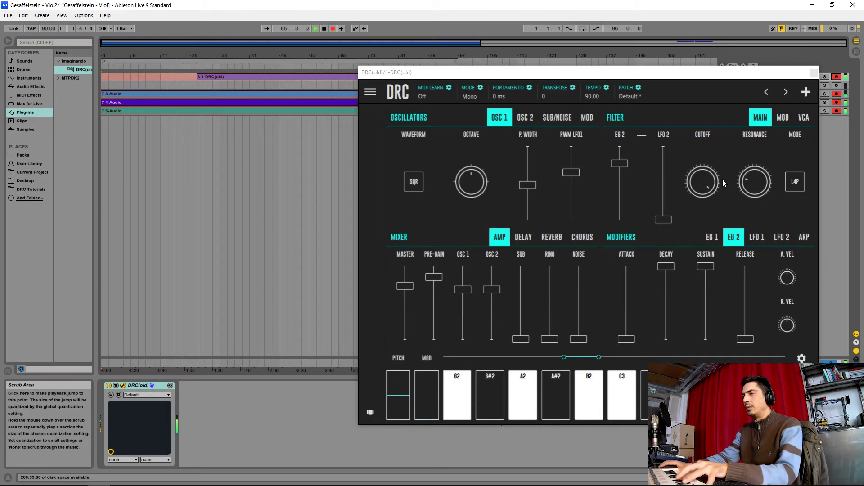
- Lower the filter cutoff to about 0.23
{"action": "left_click", "coordinate": [699, 181]}
{"action": "left_click_drag", "start_coordinate": [700, 182], "coordinate": [684, 313]}
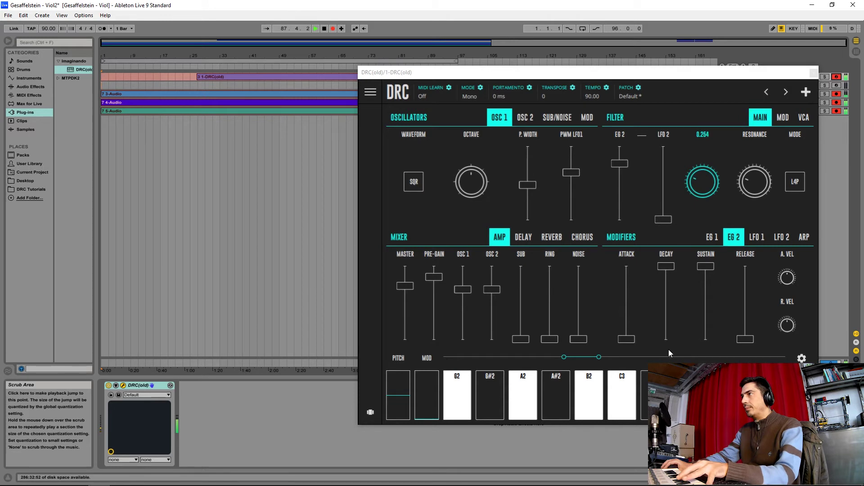
{"action": "left_click_drag", "start_coordinate": [656, 354], "coordinate": [653, 354]}
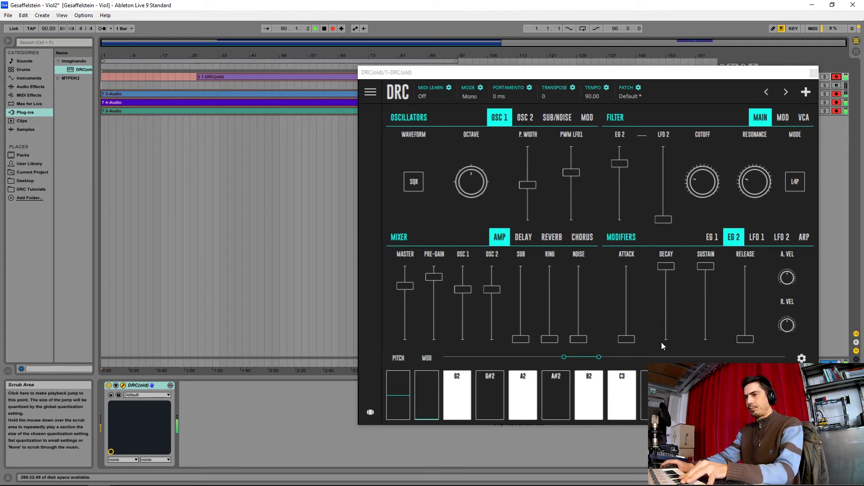
- Enable the chorus with a slow rate of about 0.14 and a moderate depth
{"action": "left_click", "coordinate": [581, 236]}
{"action": "left_click_drag", "start_coordinate": [453, 313], "coordinate": [451, 331]}
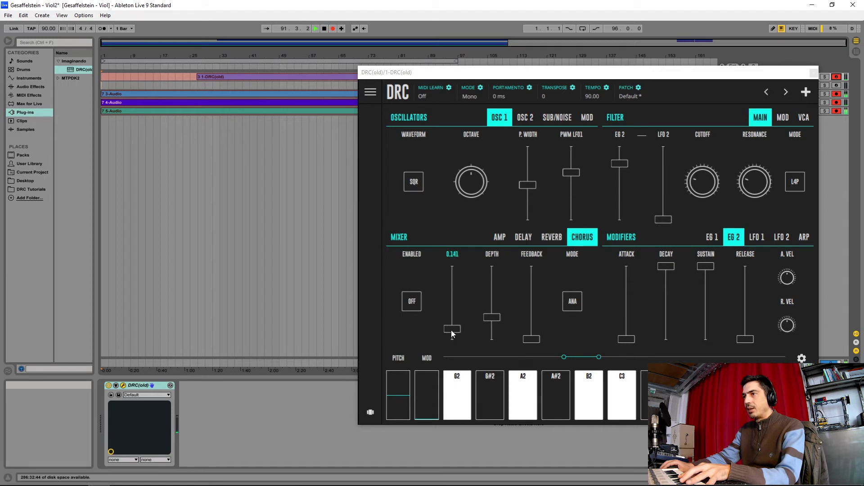
{"action": "left_click", "coordinate": [412, 301]}
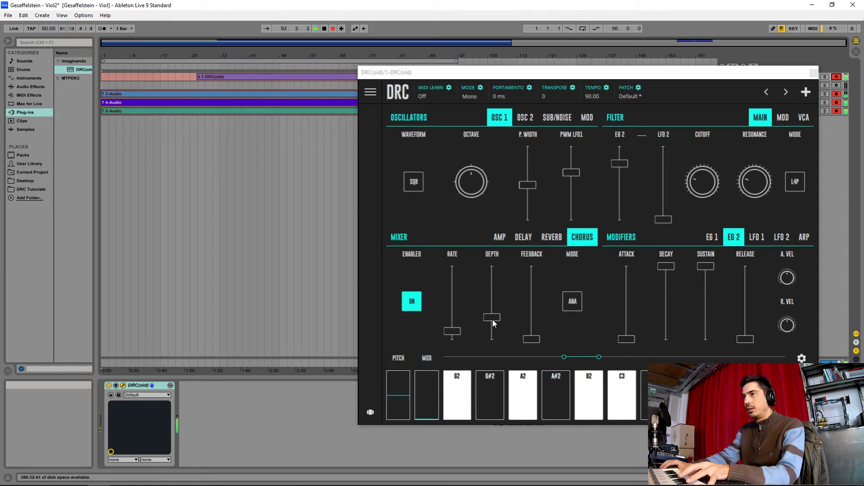
{"action": "left_click_drag", "start_coordinate": [450, 335], "coordinate": [452, 332]}
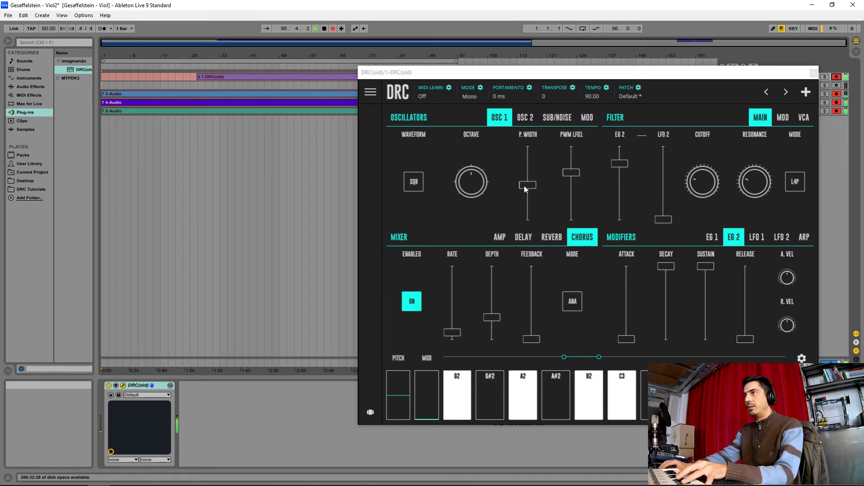
{"action": "left_click_drag", "start_coordinate": [524, 186], "coordinate": [524, 184]}
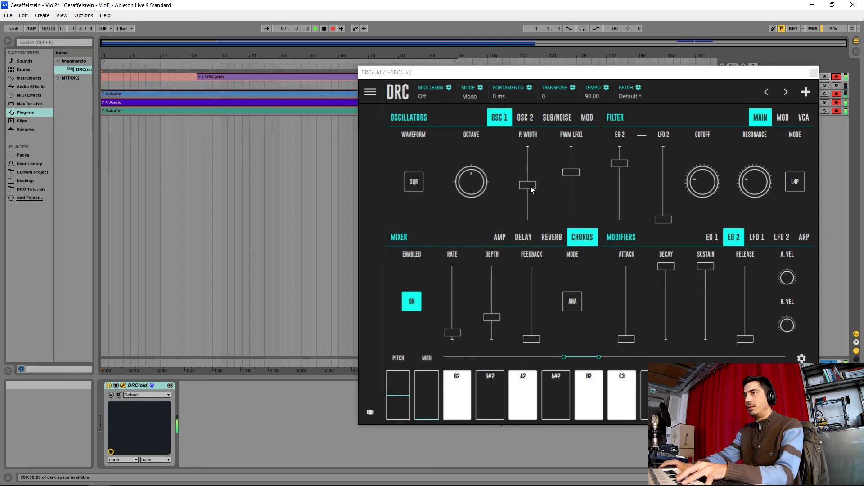
- Close the DRC plugin window and select the short clips on track 2
{"action": "left_click", "coordinate": [813, 73]}
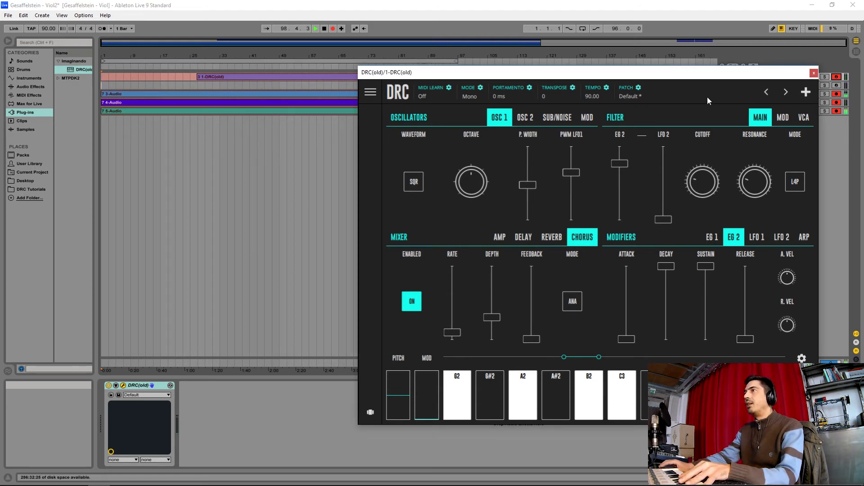
{"action": "left_click", "coordinate": [813, 74]}
{"action": "left_click", "coordinate": [584, 88]}
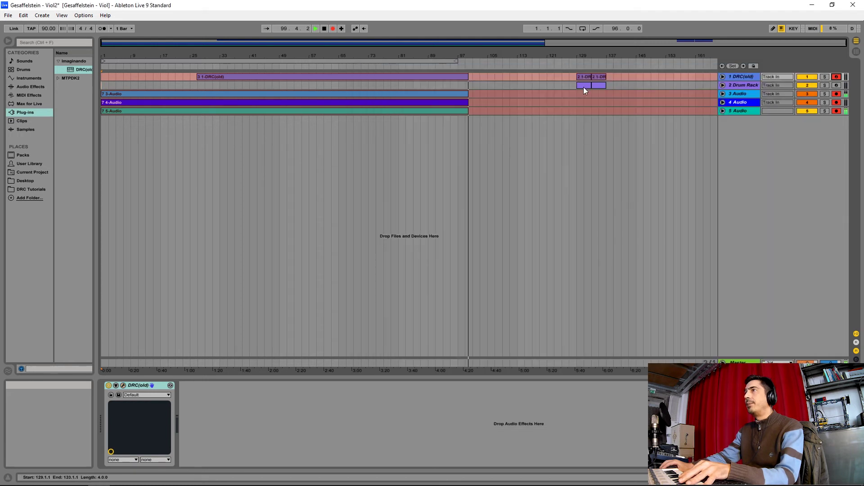
{"action": "left_click_drag", "start_coordinate": [584, 91], "coordinate": [635, 96]}
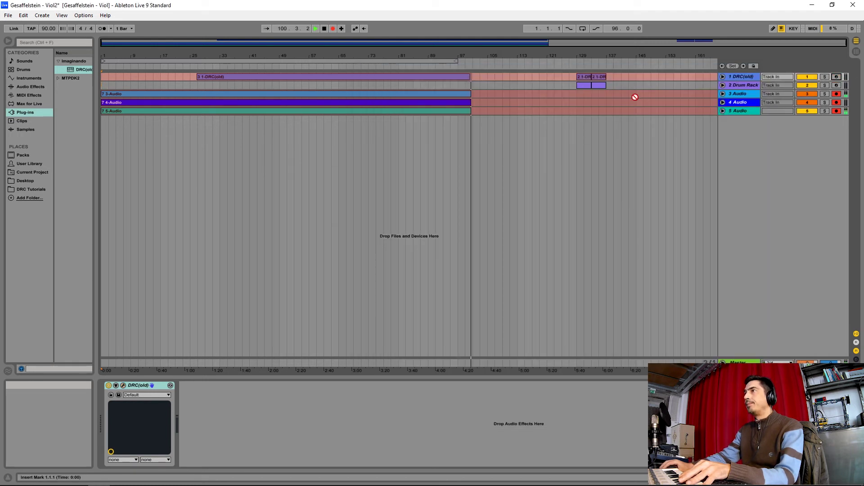
- Move the short clips to bar 105 and start arrangement recording
{"action": "key", "text": "F9"}
{"action": "mouse_move", "coordinate": [577, 93]}
{"action": "left_mouse_down"}
{"action": "mouse_move", "coordinate": [612, 76]}
{"action": "mouse_move", "coordinate": [495, 78]}
{"action": "left_mouse_up"}
{"action": "left_click", "coordinate": [333, 29]}
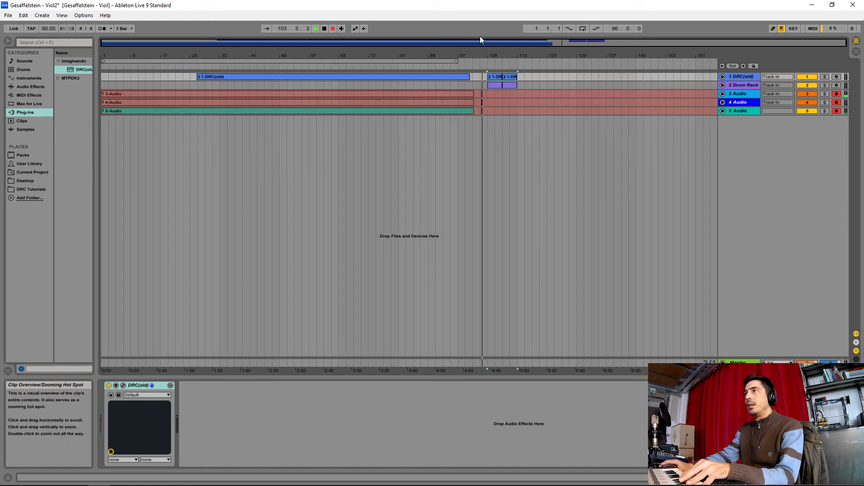